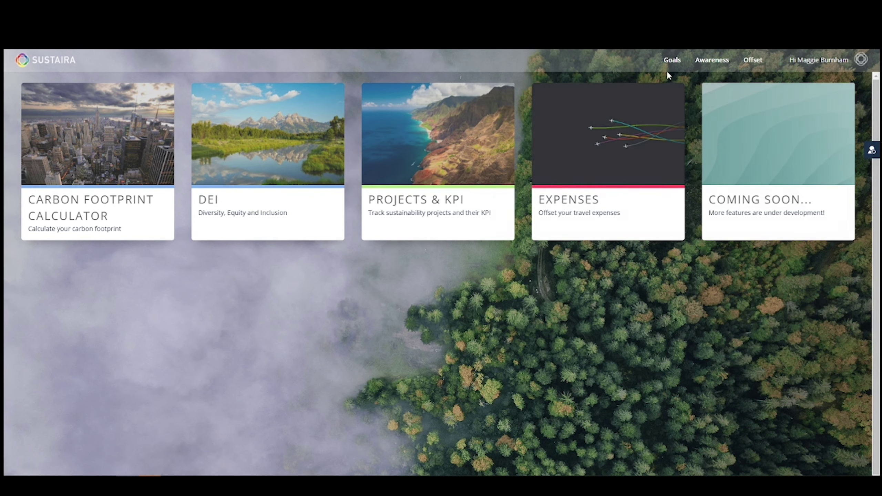
Step: Enter 877 kilowatt-hours of electricity in the carbon footprint calculator
mouse_move(718, 60)
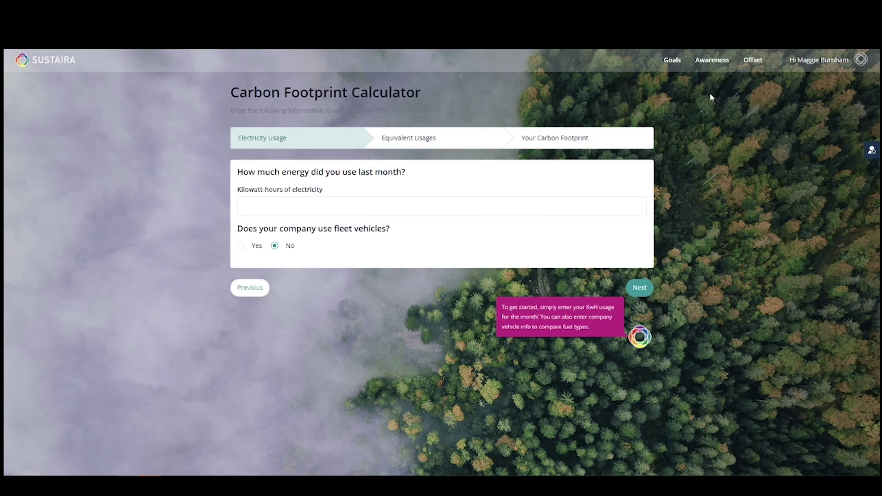
left_click(402, 209)
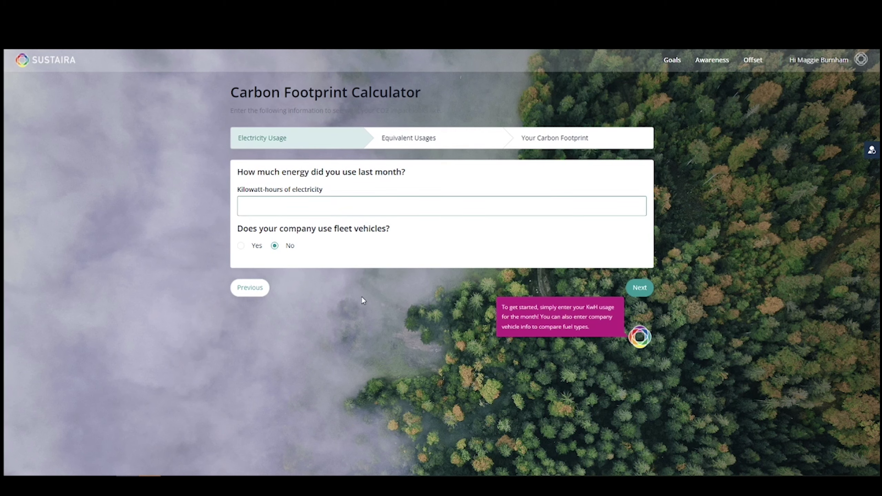
type("877")
left_click(634, 294)
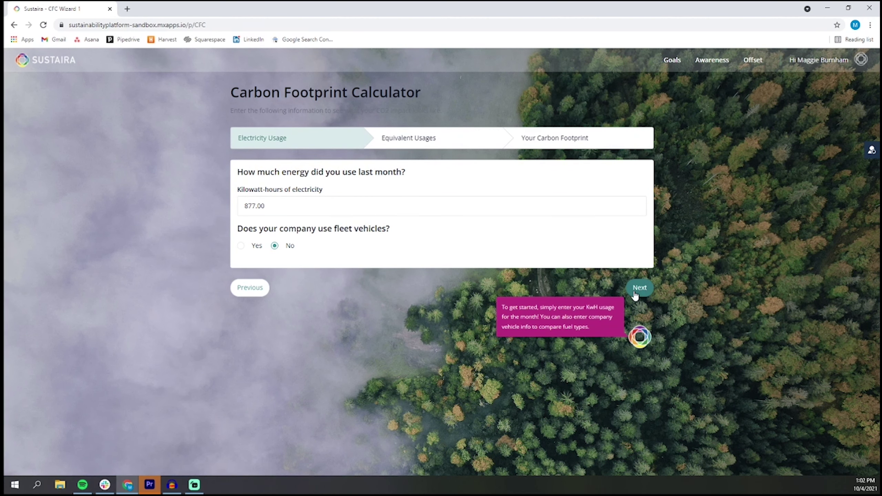
Step: Review the equivalent usage cards and move on to the Complete result step
scroll(647, 280, "down", 3)
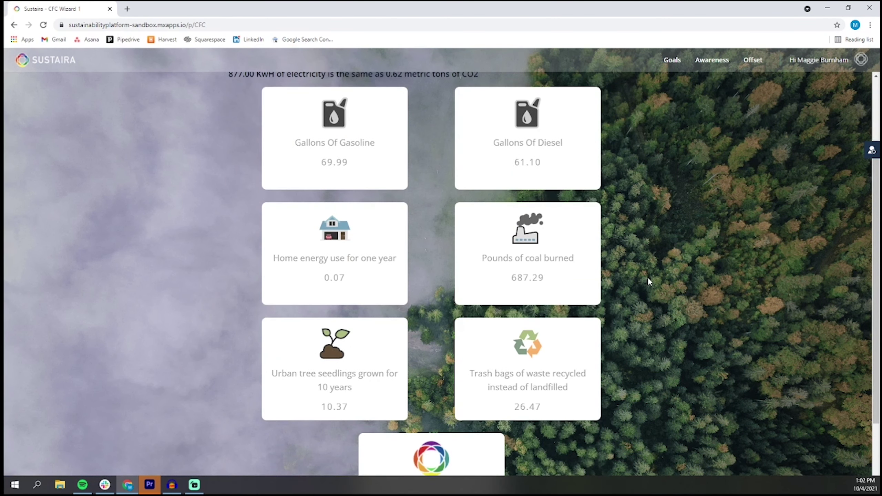
mouse_move(323, 167)
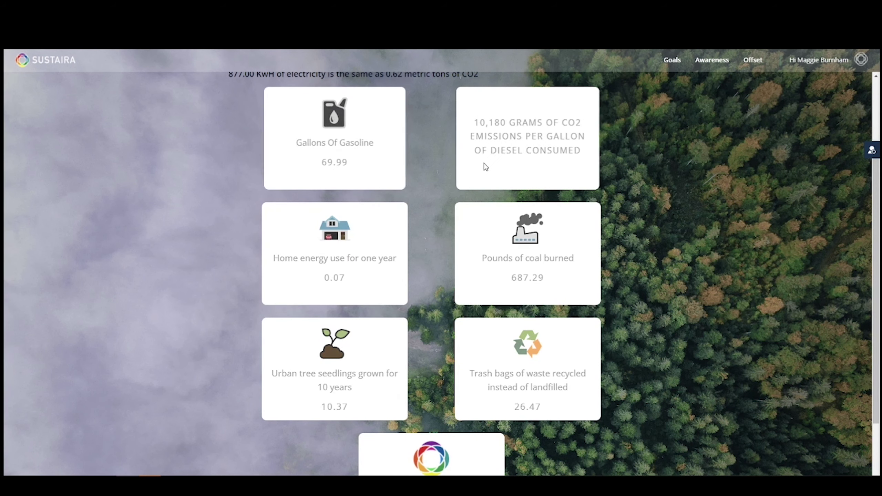
mouse_move(475, 243)
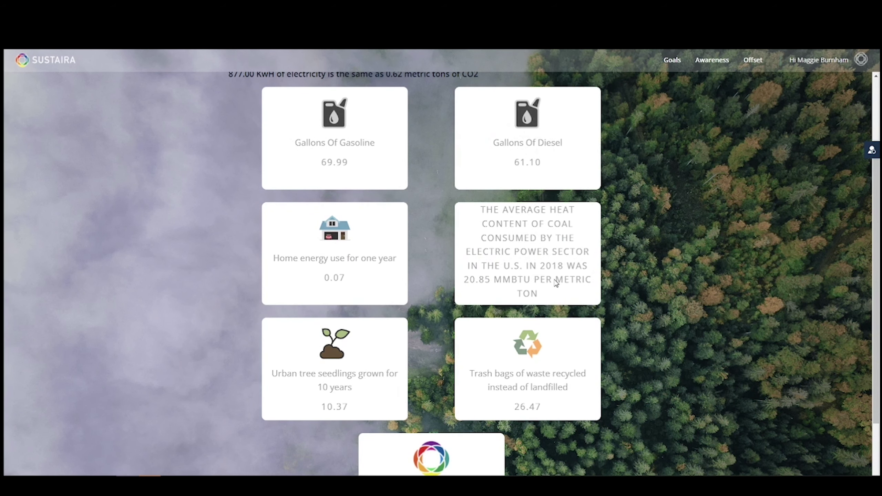
scroll(636, 302, "down", 2)
scroll(637, 301, "down", 2)
mouse_move(356, 303)
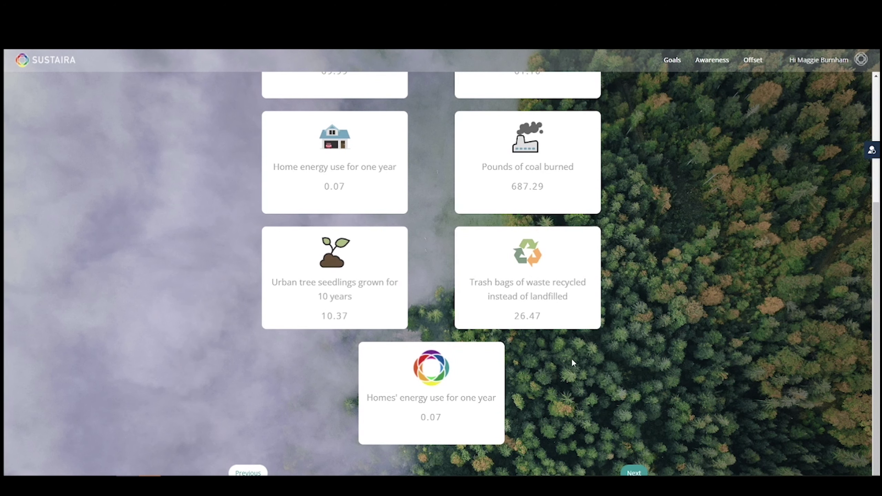
left_click(634, 473)
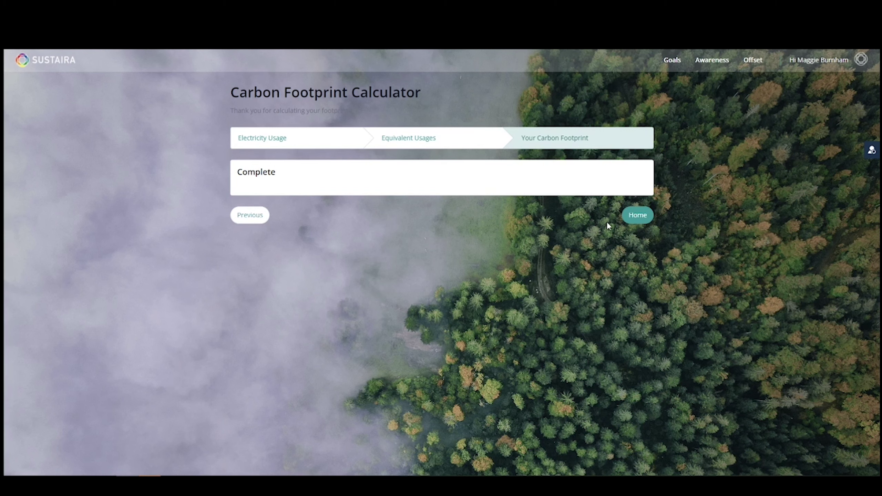
Step: Return to the Sustaira home dashboard
left_click(635, 217)
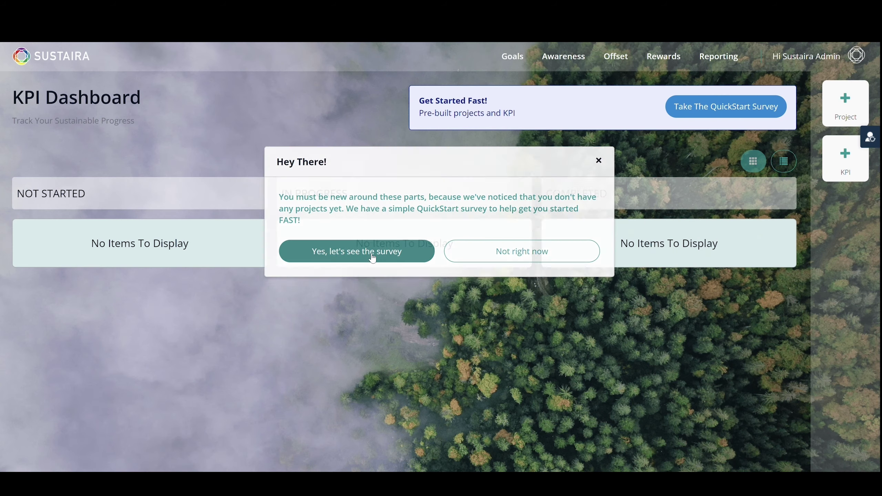
Step: Mark Climate Action, No Poverty, Quality Education and Affordable and Clean Energy as QuickStart survey interests
left_click(372, 251)
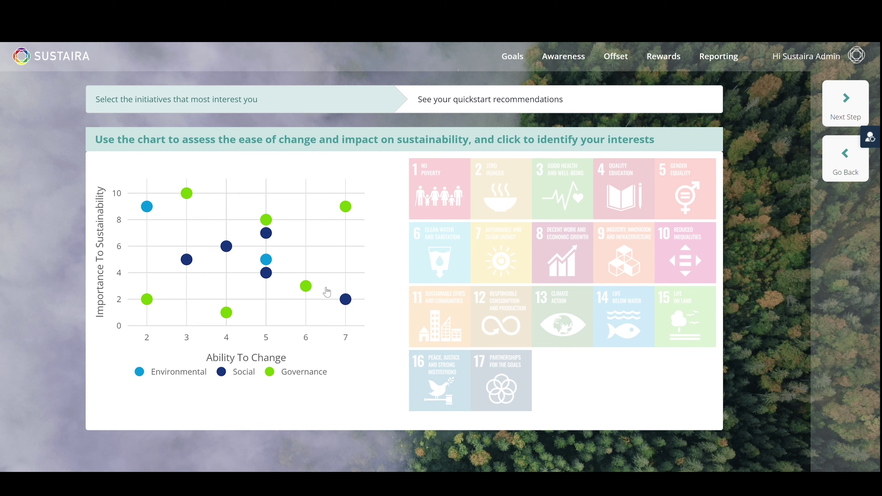
mouse_move(272, 236)
mouse_move(190, 199)
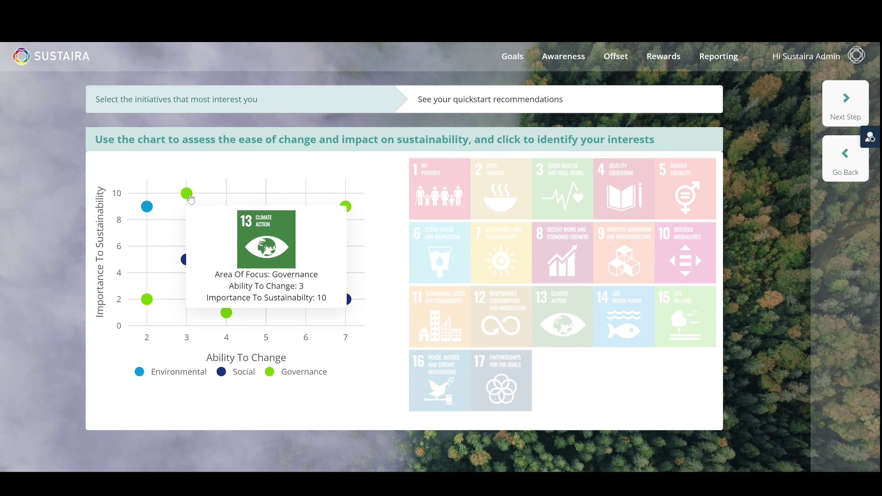
left_click(190, 199)
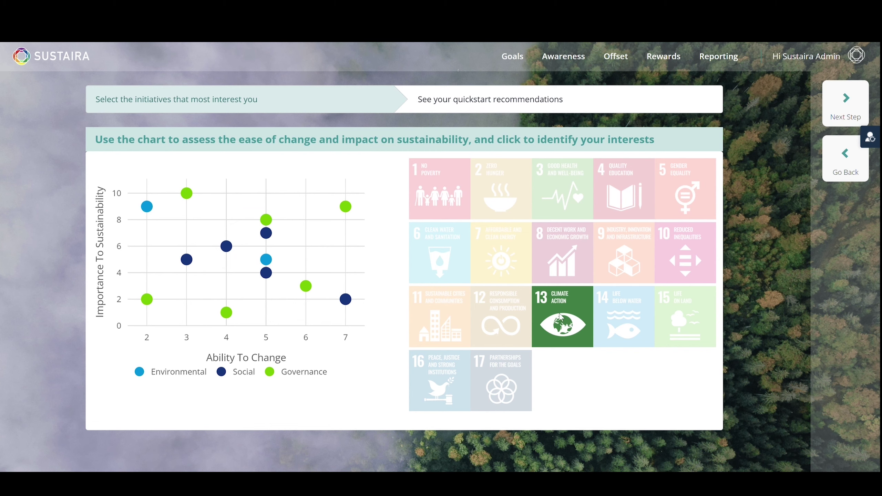
left_click(441, 183)
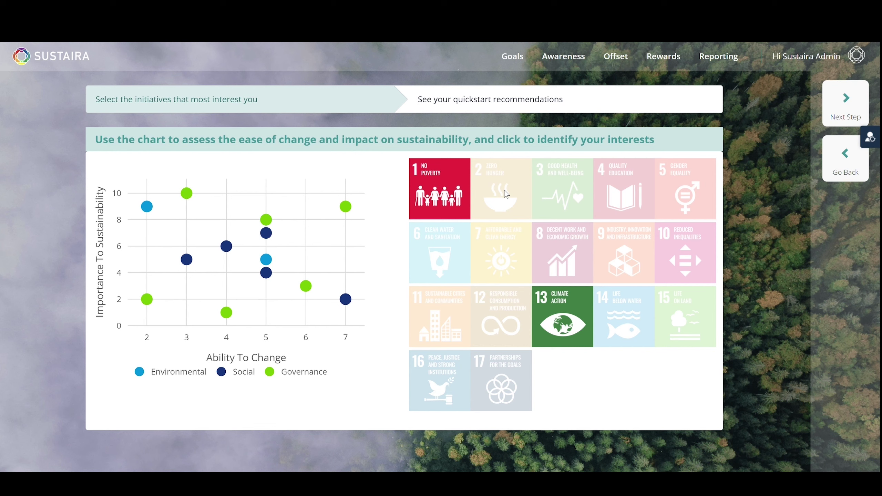
left_click(628, 192)
left_click(489, 263)
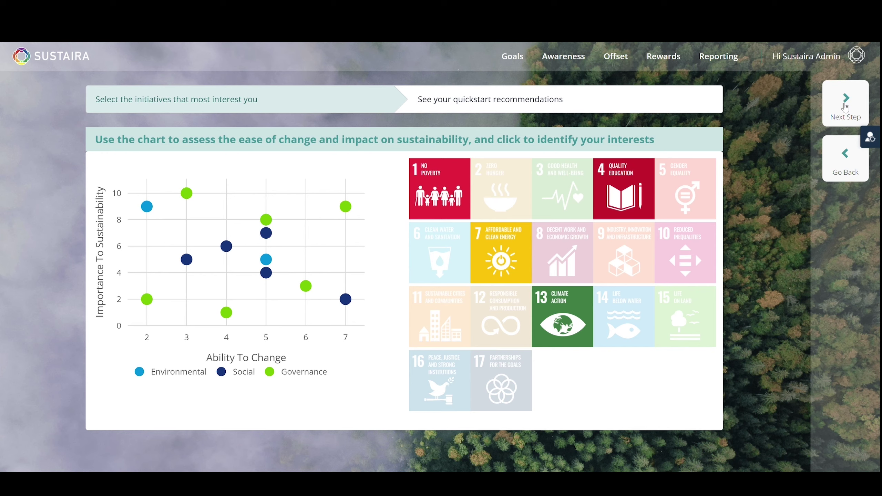
left_click(846, 108)
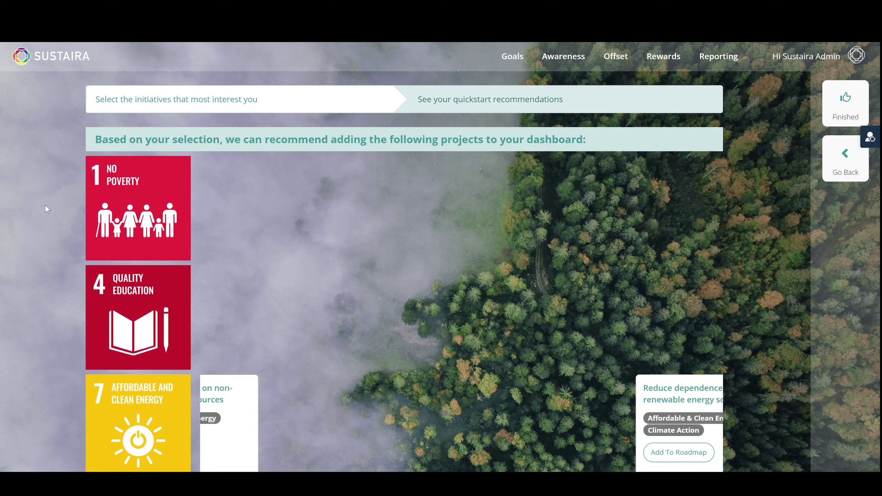
Step: Add the 'Reduce dependence on non-renewable energy sources' suggestion to the roadmap
scroll(45, 205, "down", 2)
scroll(47, 205, "down", 3)
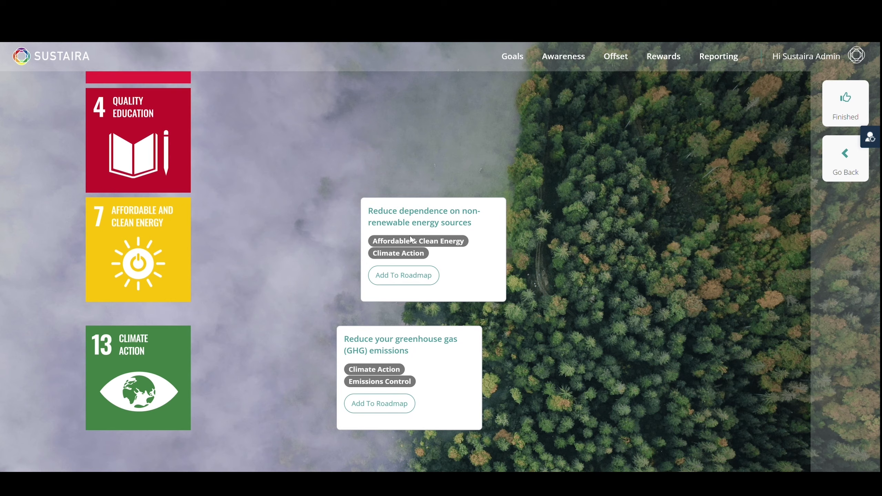
left_click(411, 238)
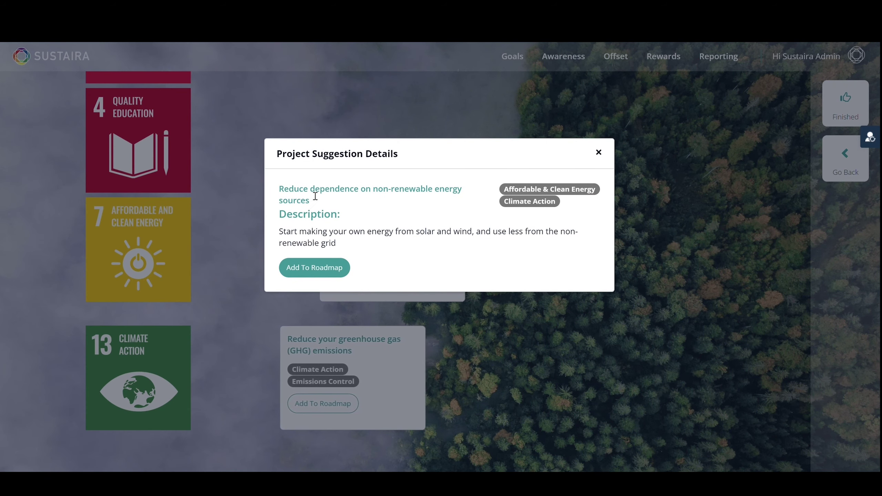
left_click(314, 268)
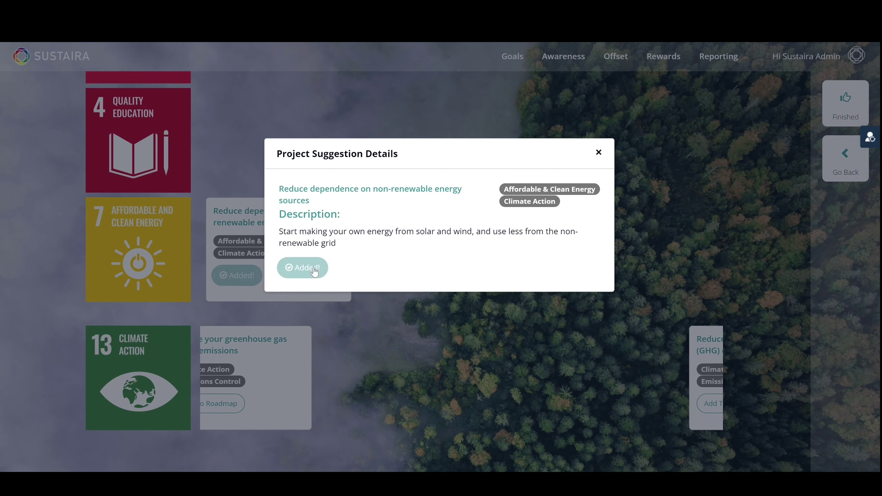
left_click(598, 153)
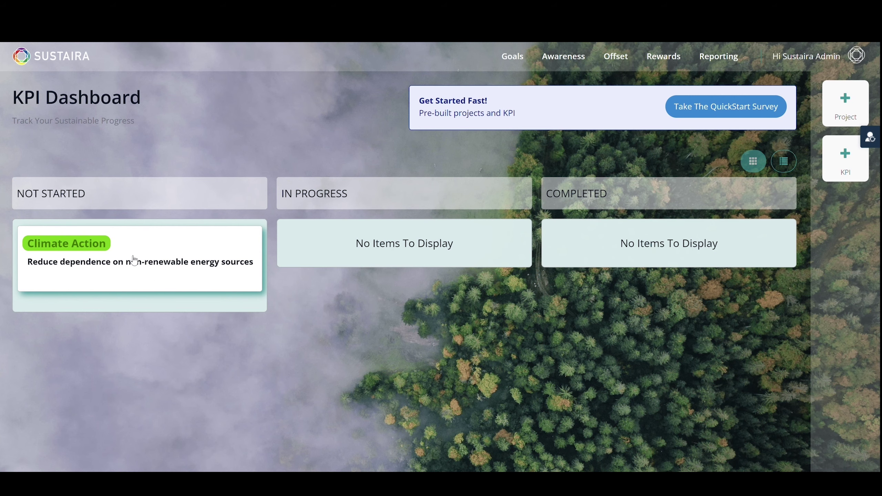
Step: Save a new 'Test Project' with Custom category, 4 - Quality Education goal and 'Test description'
left_click(846, 106)
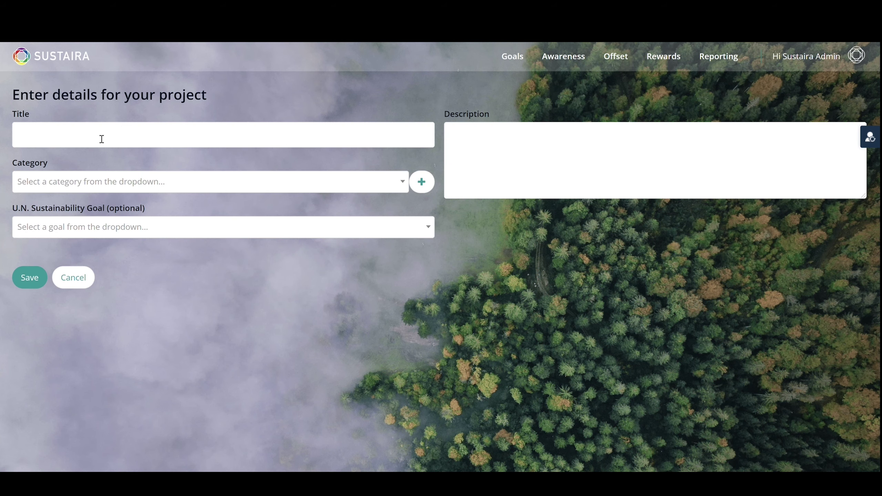
left_click(103, 137)
type("Test Project")
left_click(253, 182)
scroll(306, 215, "down", 1)
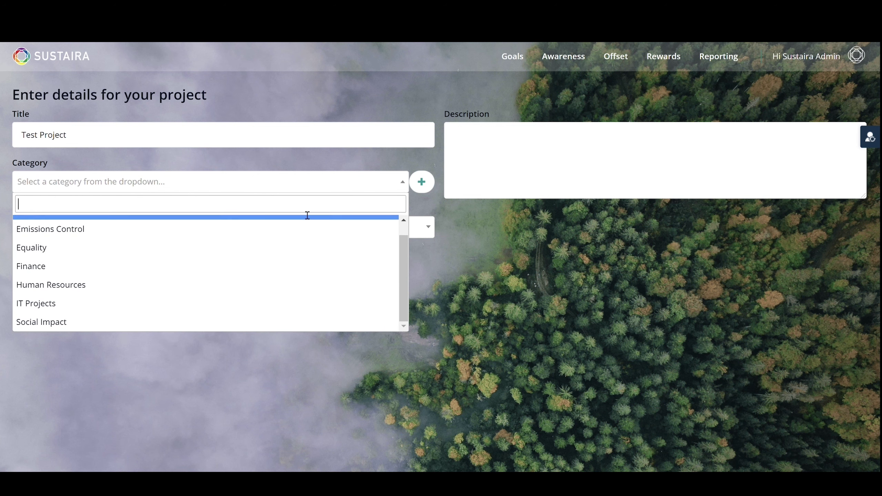
scroll(215, 240, "up", 1)
left_click(123, 230)
left_click(165, 235)
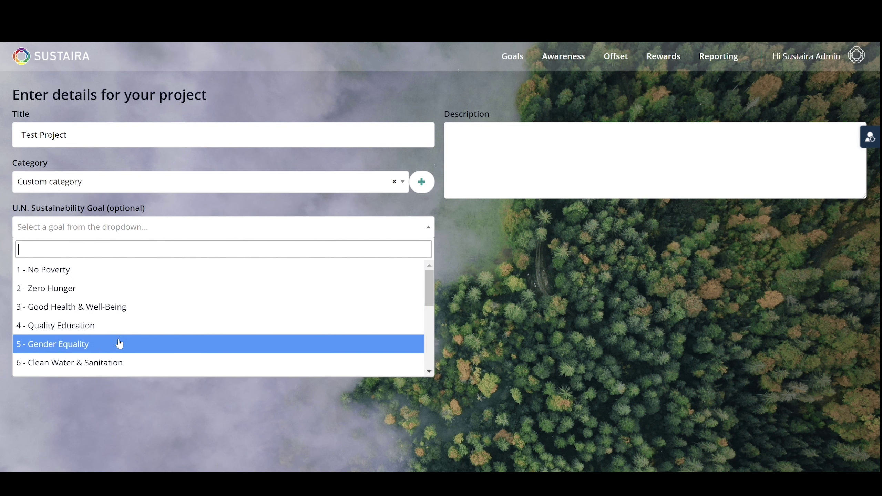
left_click(118, 323)
left_click(542, 141)
type("Test description")
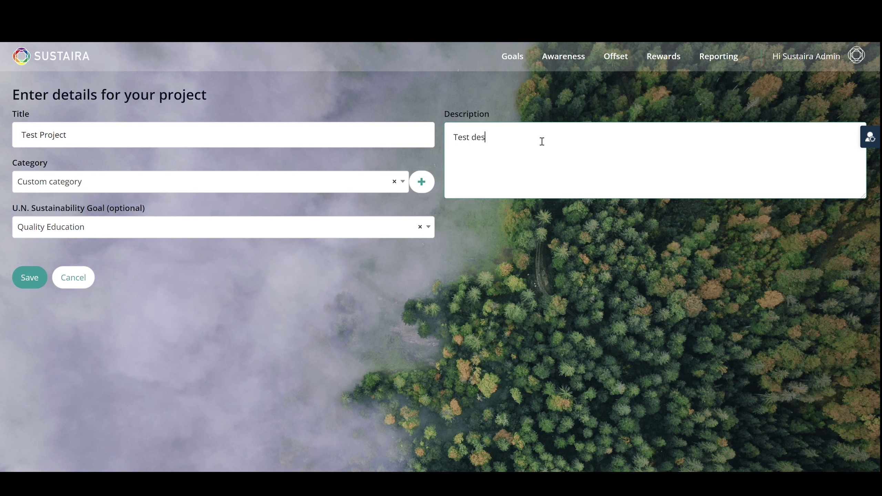
left_click(30, 281)
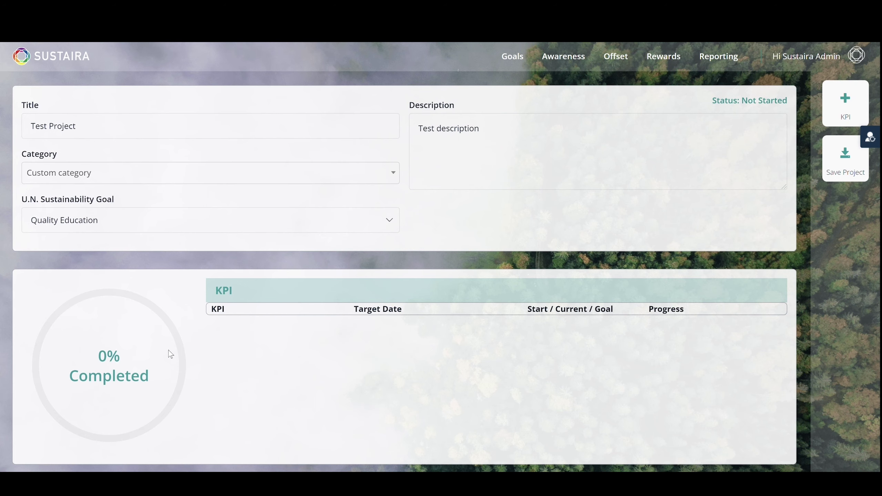
Step: Define the Test KPI Quantitative with goal amount 100 due 12/31/2021
left_click(845, 104)
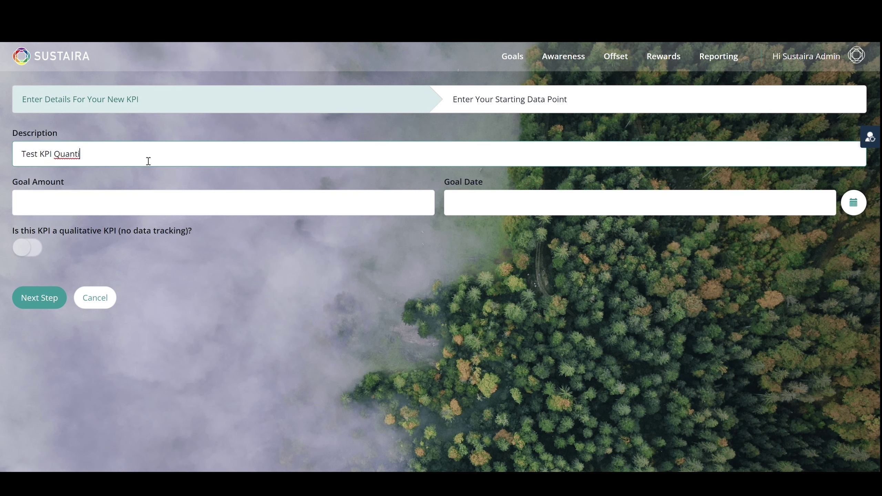
type("tative")
left_click(100, 212)
type("100")
left_click(685, 204)
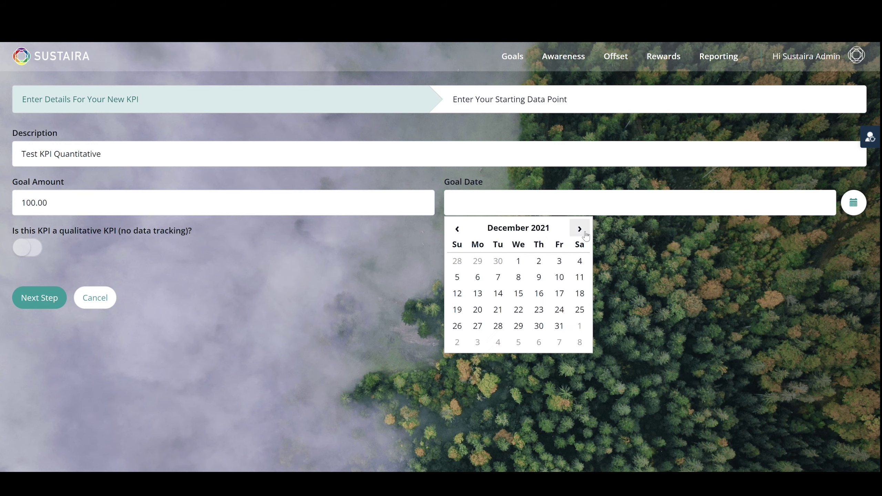
left_click(557, 326)
left_click(44, 301)
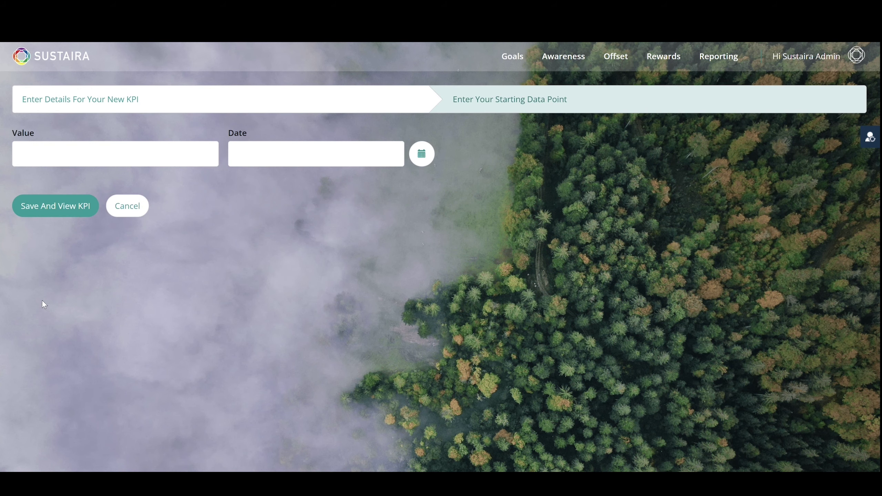
Step: Record a starting value of 15 on 09/28/2021 and save the KPI
left_click(97, 157)
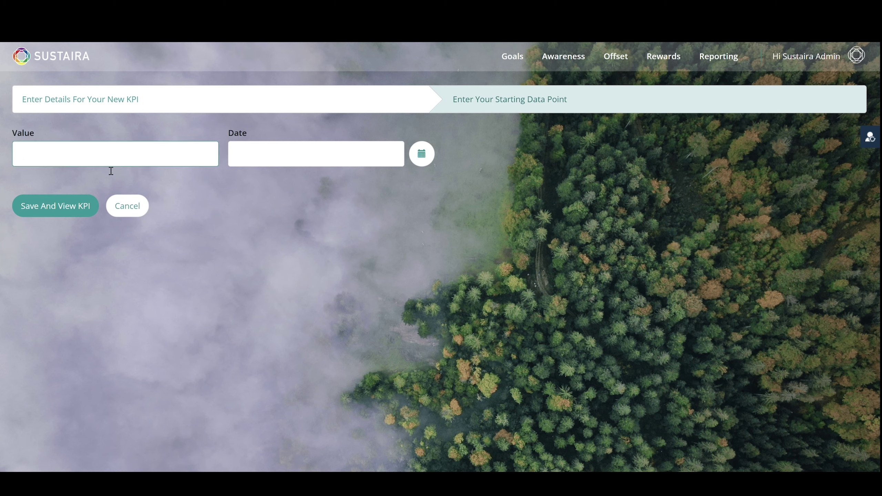
type("15")
left_click(286, 164)
left_click(280, 276)
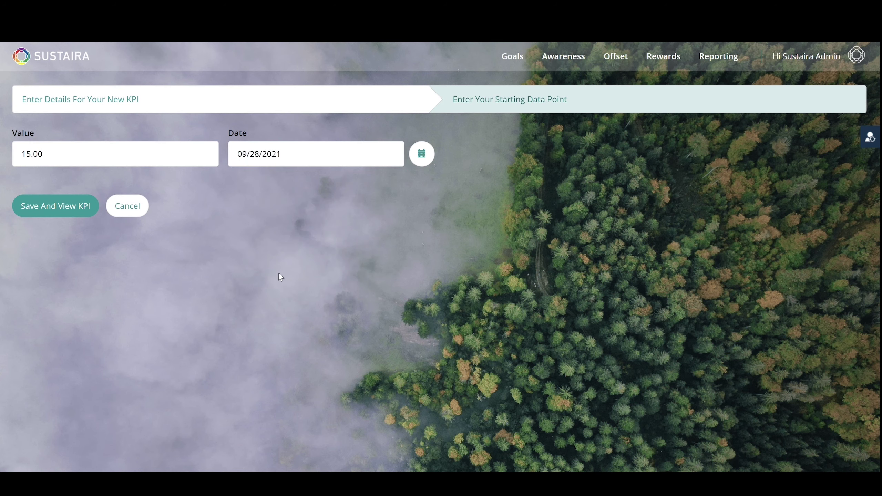
left_click(65, 208)
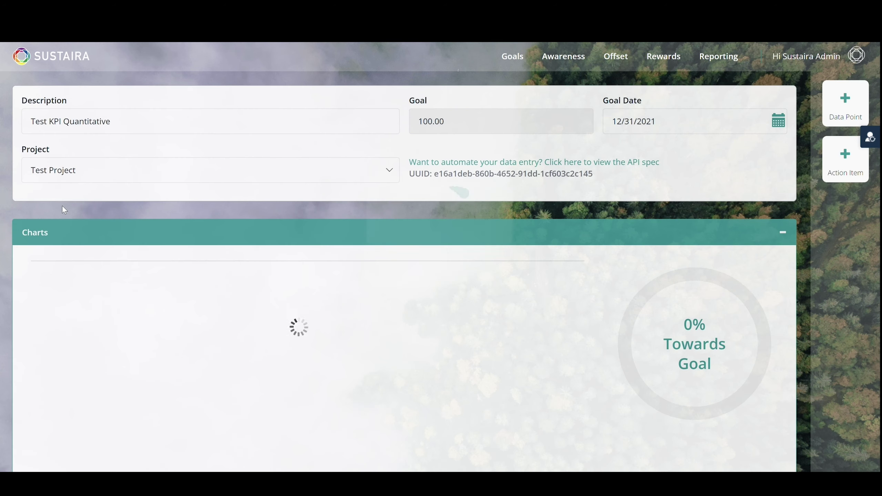
Step: Scroll to the KPI Charts panel to view progress, forecast and 4% towards goal
scroll(107, 403, "down", 2)
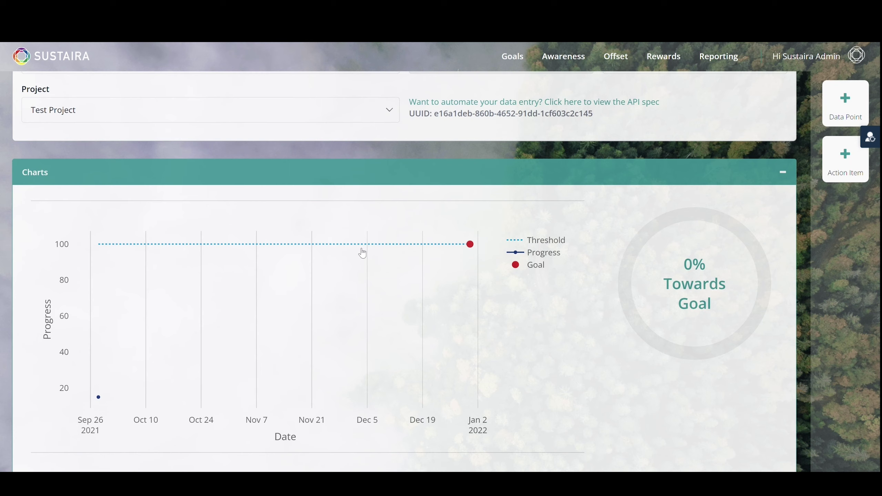
mouse_move(462, 252)
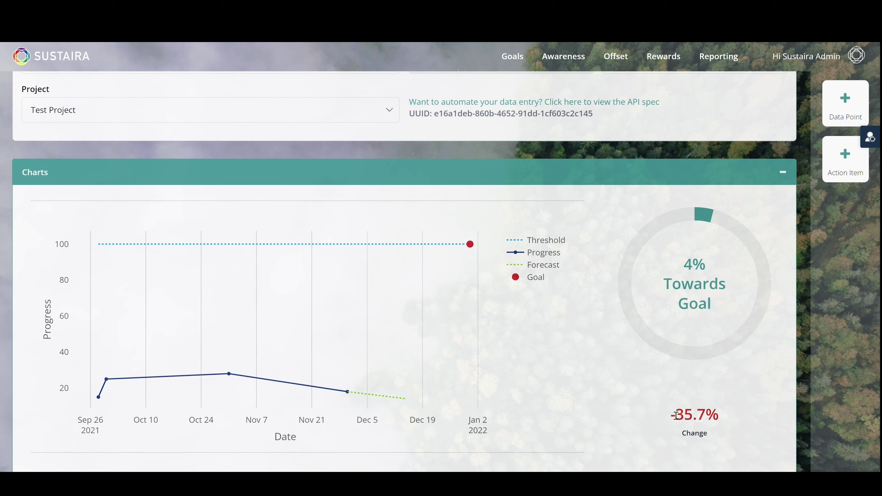
Step: Save a 'Test Action' action item with due date 10/31/2021
left_click(847, 170)
type("Test Actio")
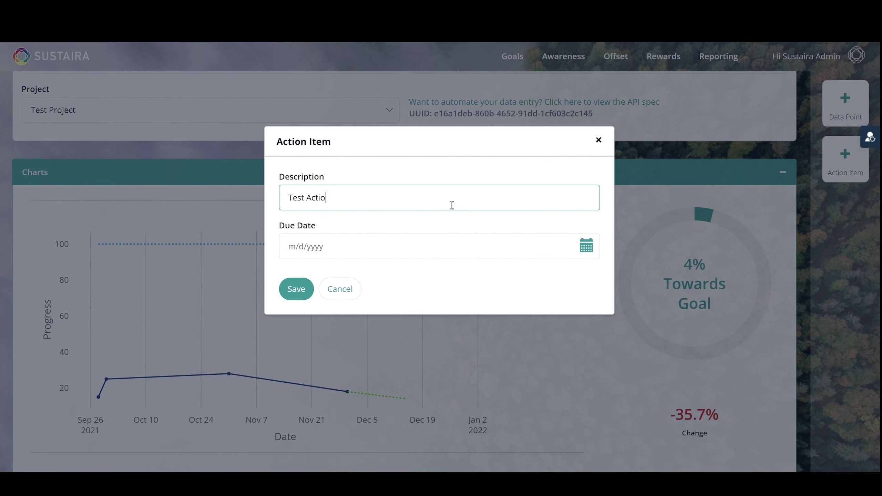
type("n")
left_click(408, 245)
left_click(588, 249)
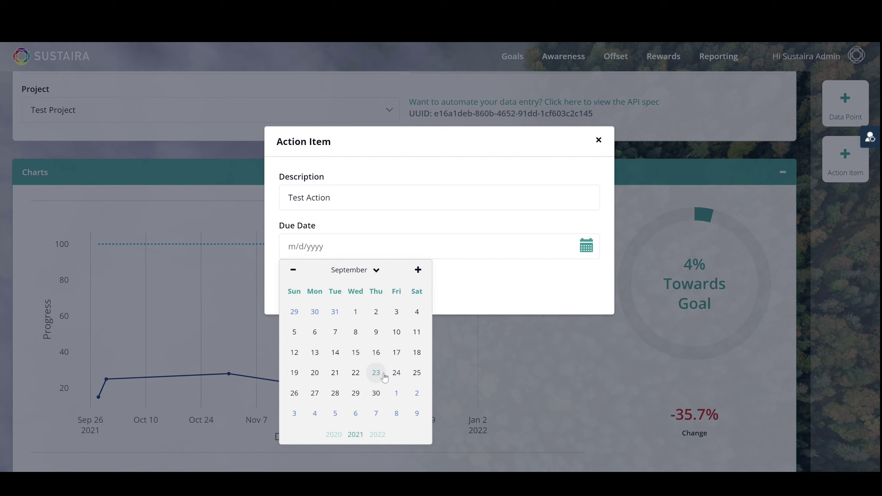
left_click(378, 275)
left_click(352, 396)
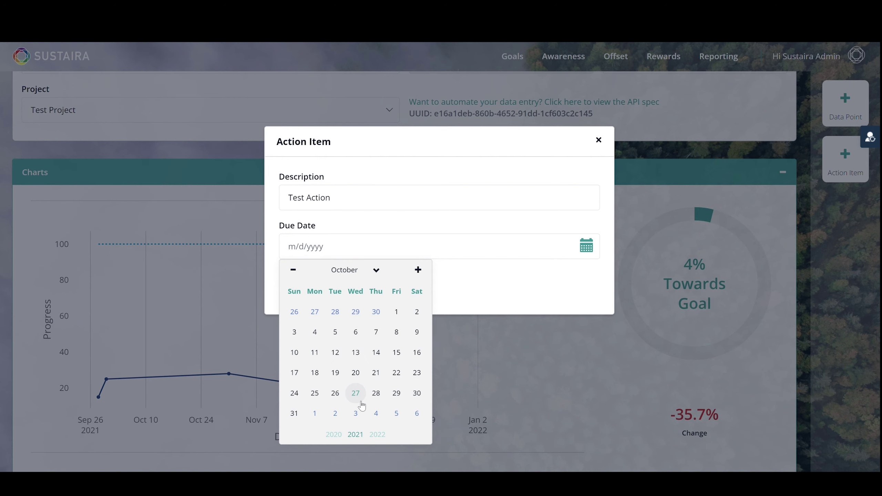
left_click(295, 415)
left_click(295, 289)
Step: Open the API specification link for KPI data entry
scroll(546, 330, "down", 4)
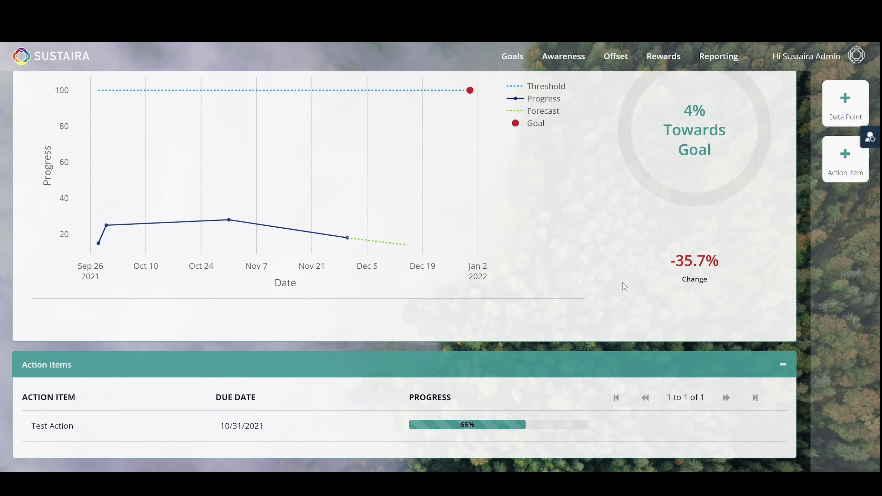
scroll(628, 288, "up", 6)
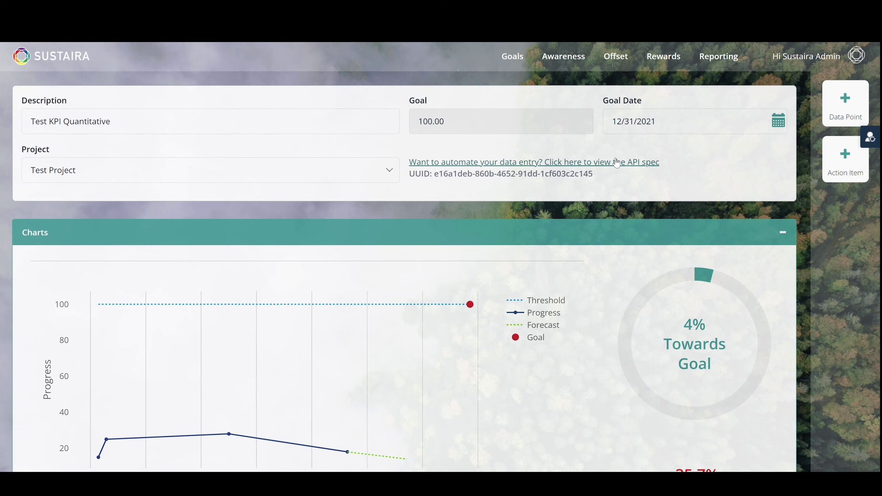
left_click(617, 162)
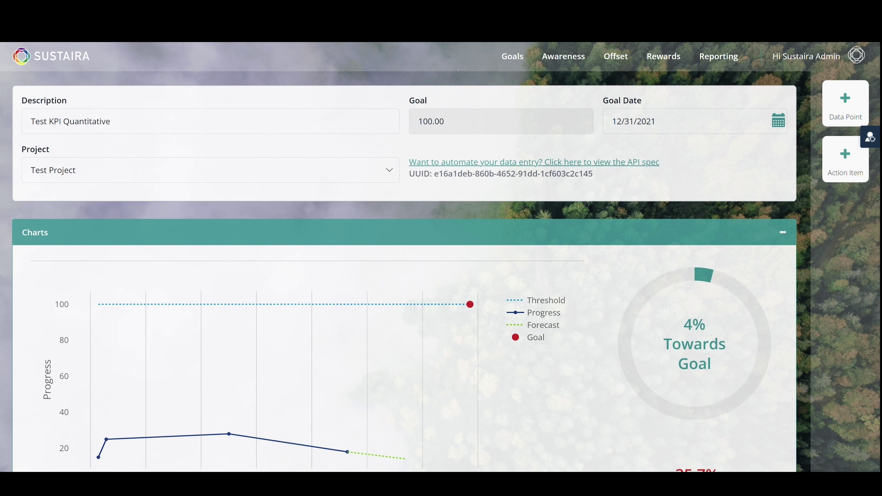
Step: Return to the KPI Dashboard and drag Test Project toward the In Progress column
left_click(83, 64)
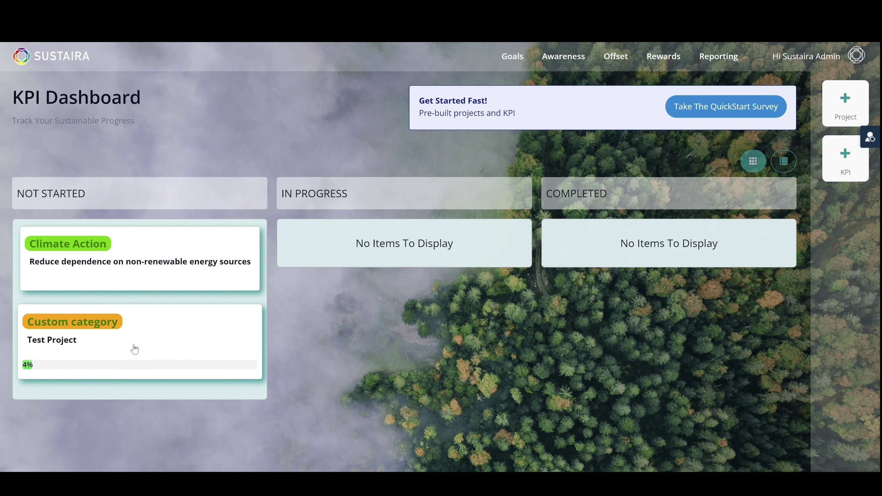
left_click_drag(97, 346, 349, 245)
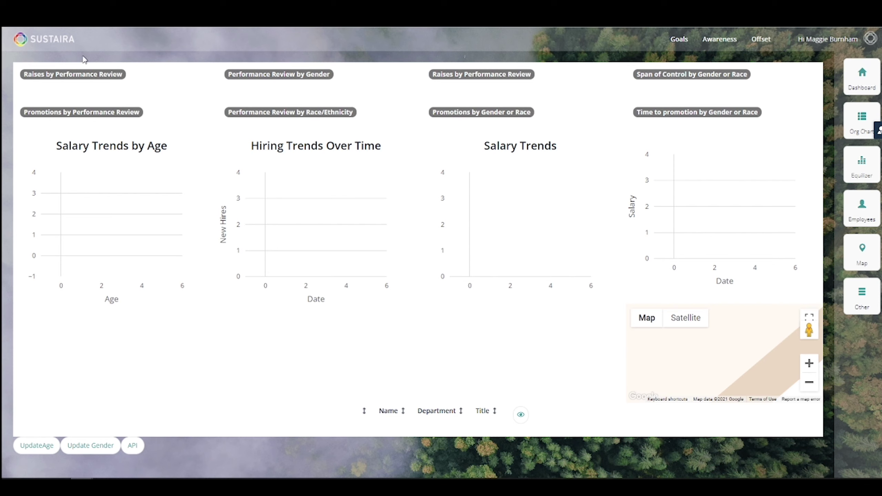
Step: Start a flight travel log from Denver International to Seattle-Tacoma International
left_click(34, 42)
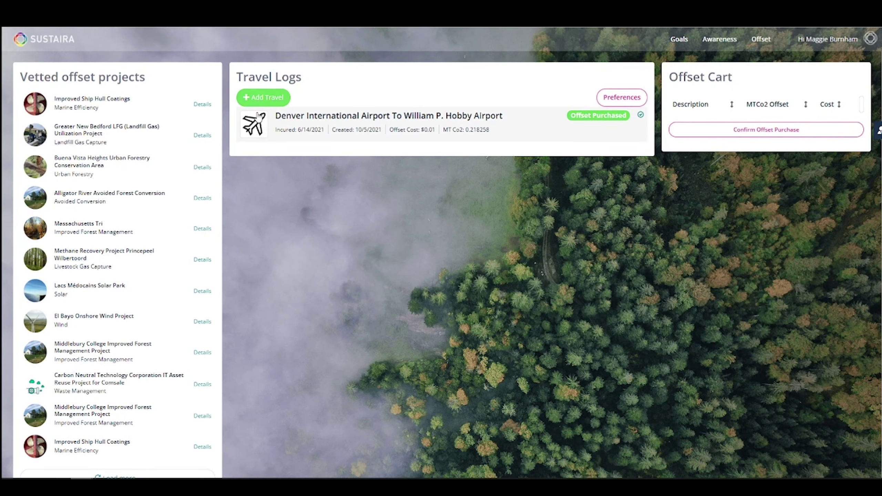
left_click(258, 99)
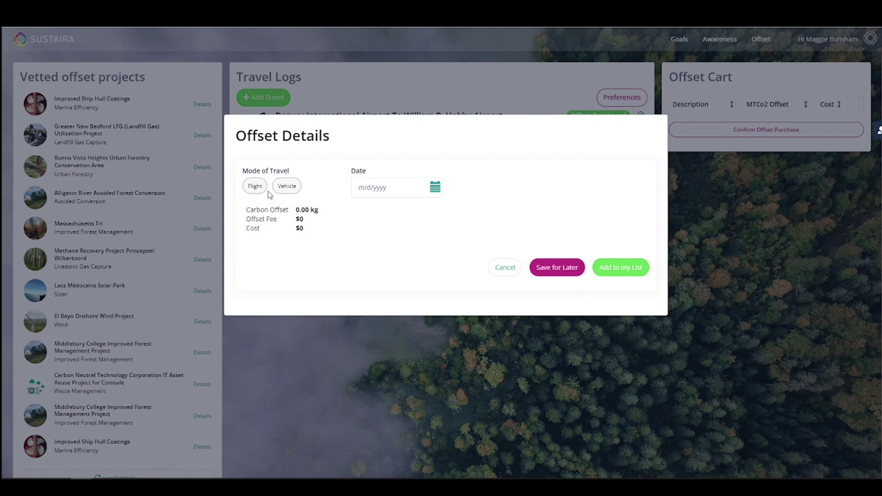
left_click(255, 186)
left_click(500, 187)
type("DEN")
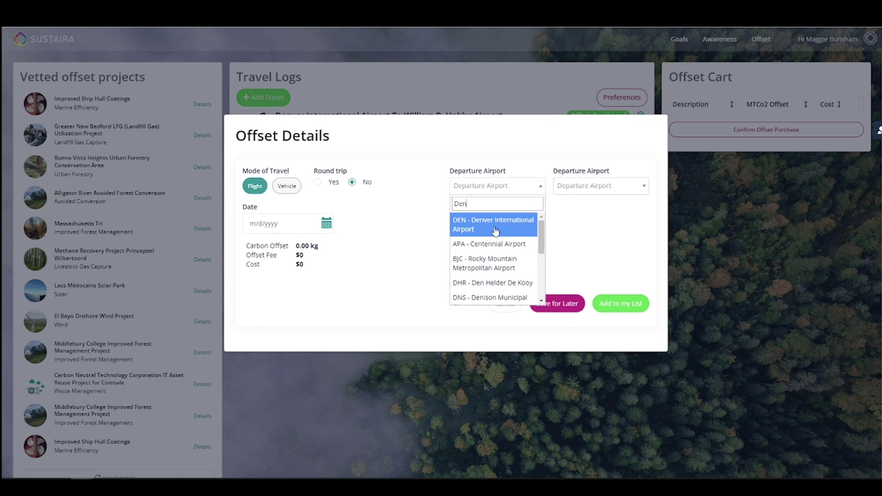
left_click(497, 229)
left_click(611, 186)
type("WA")
left_click(597, 236)
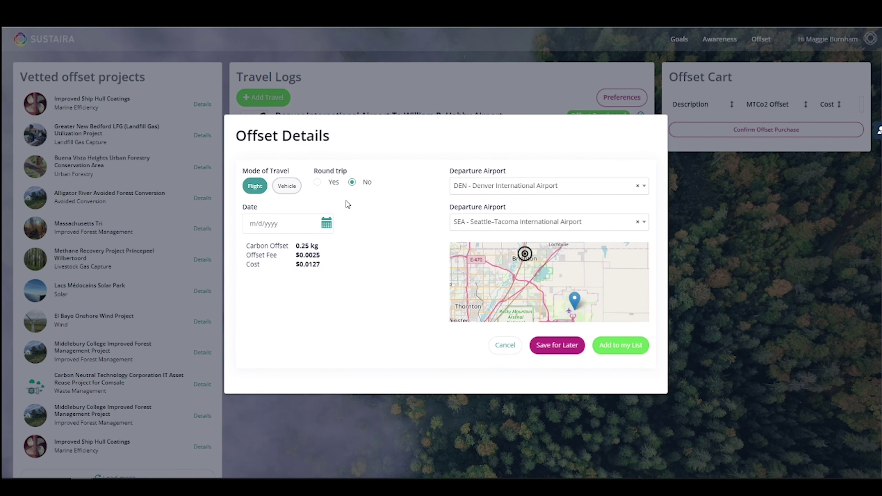
Step: Date the flight 9/27/2021, add it to the log, and purchase its carbon offset
left_click(327, 223)
left_click(271, 276)
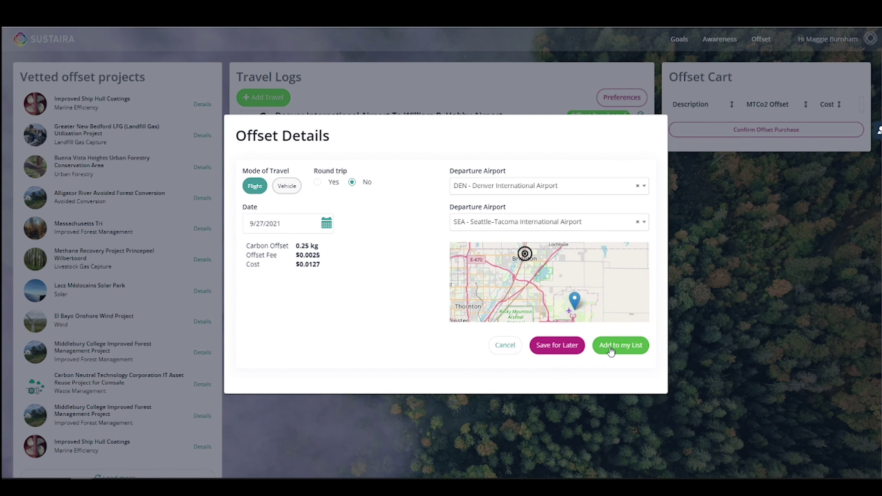
left_click(601, 347)
left_click(641, 115)
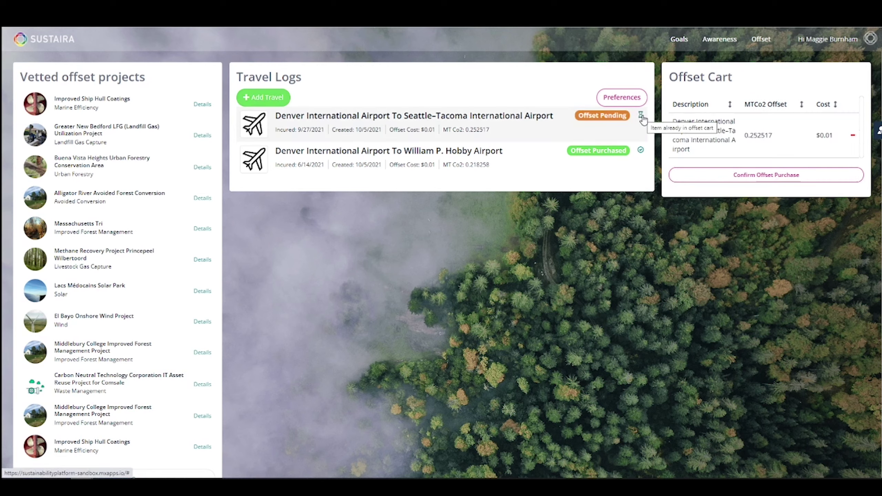
left_click(765, 174)
Step: Dismiss the offset payment confirmation and return to the Sustaira home page via the logo
left_click(541, 235)
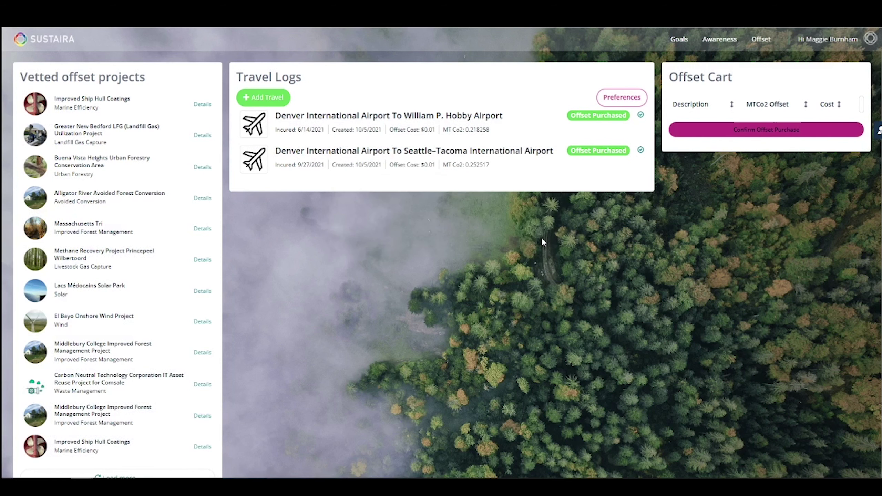
left_click(41, 41)
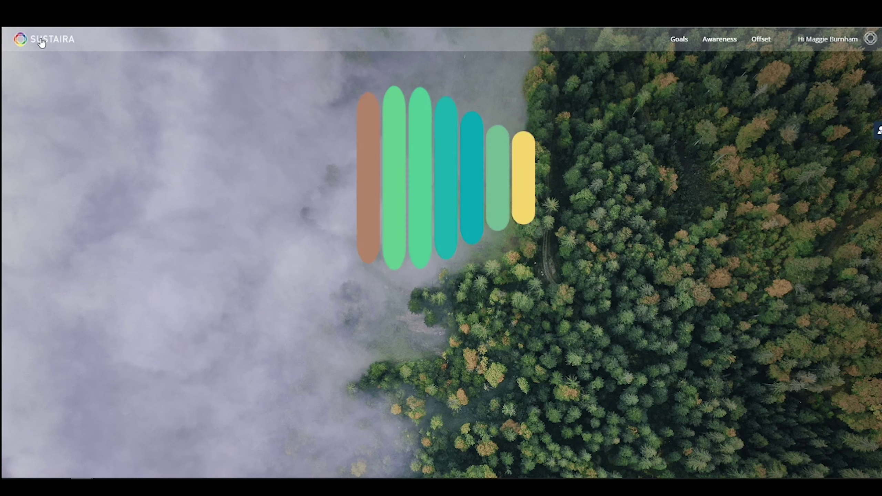